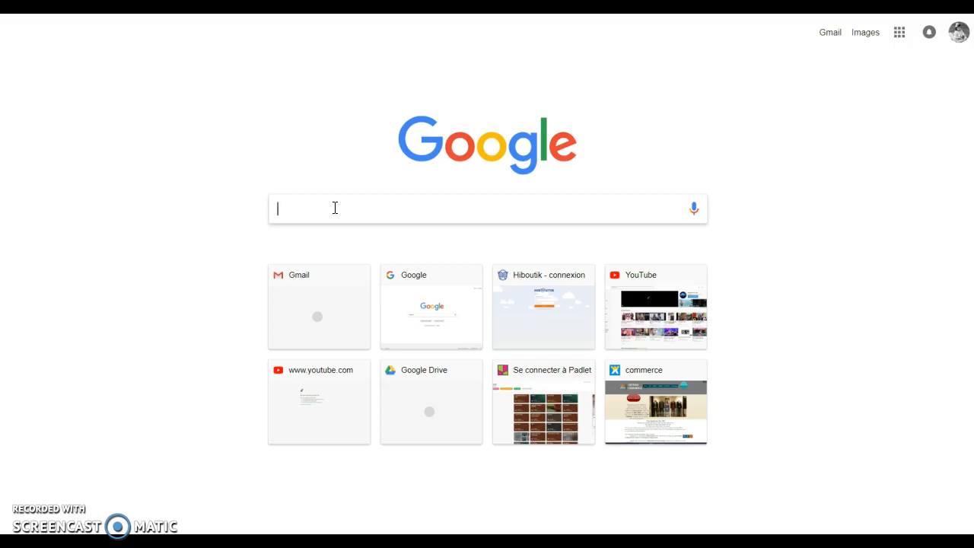
Search the web for prezi, open its presentations dashboard and start a new presentation
type("prezi")
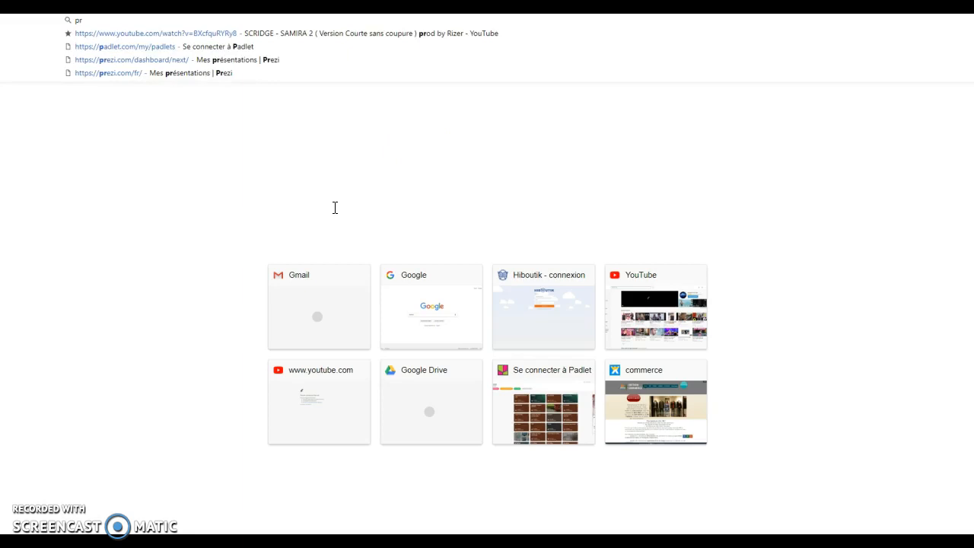
key("Return")
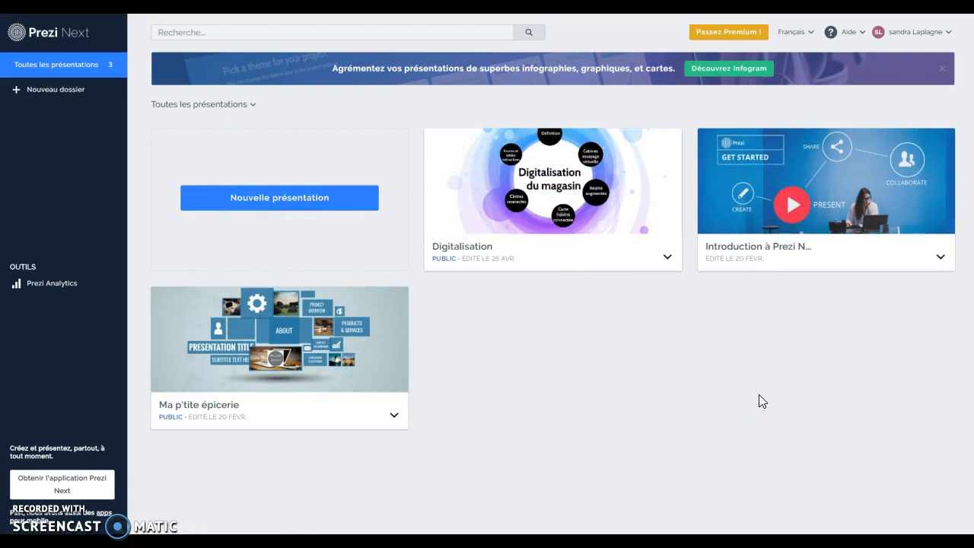
left_click(295, 202)
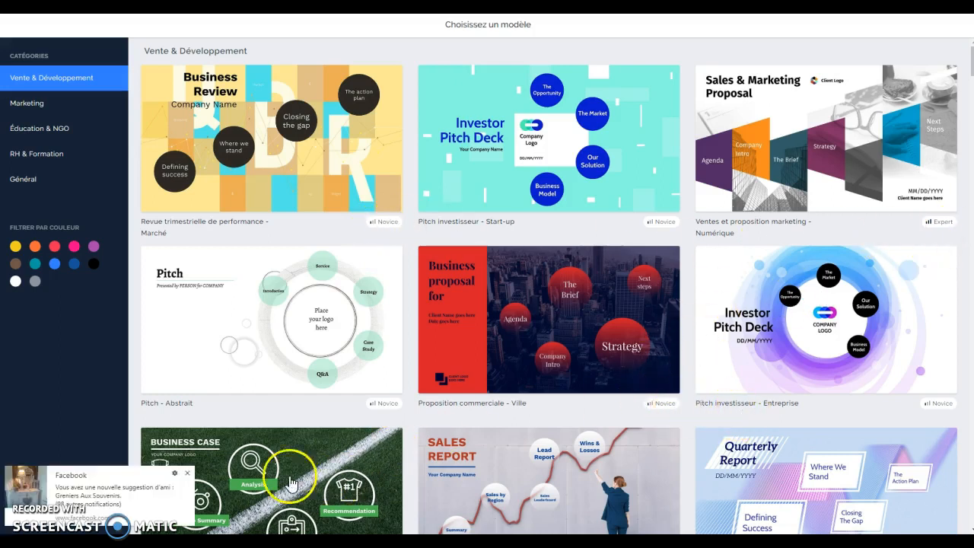
left_click(186, 480)
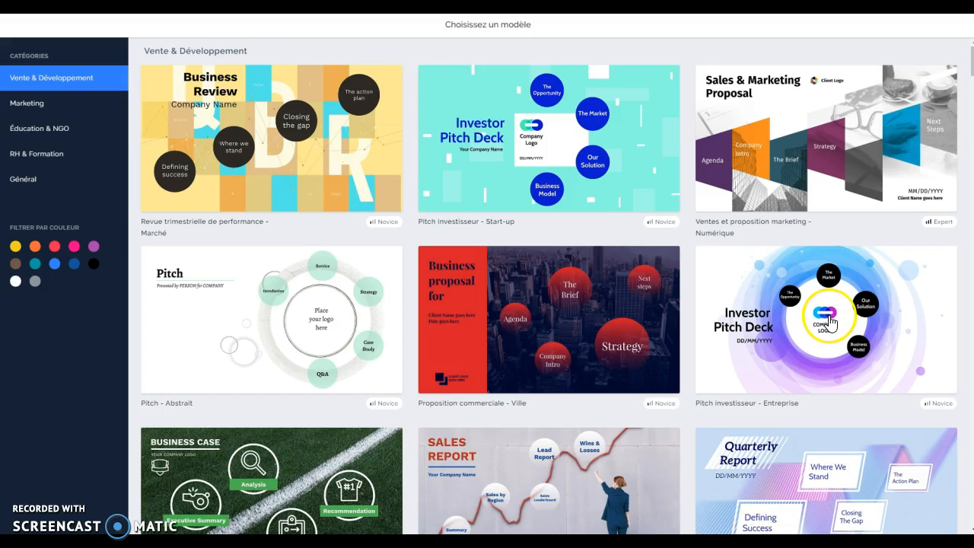
Preview the slides of the "Pitch investisseur - Entreprise" template and create the presentation from it
left_click(830, 322)
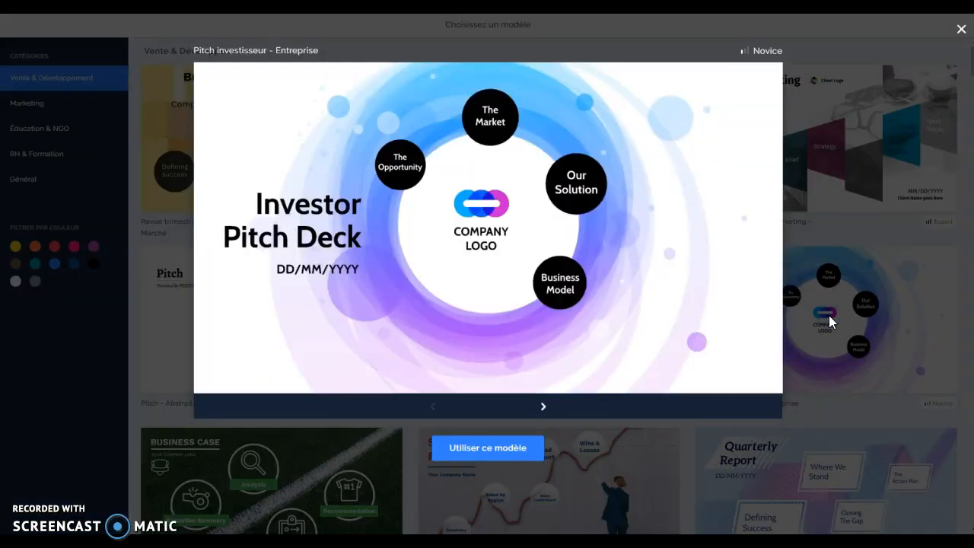
left_click(549, 409)
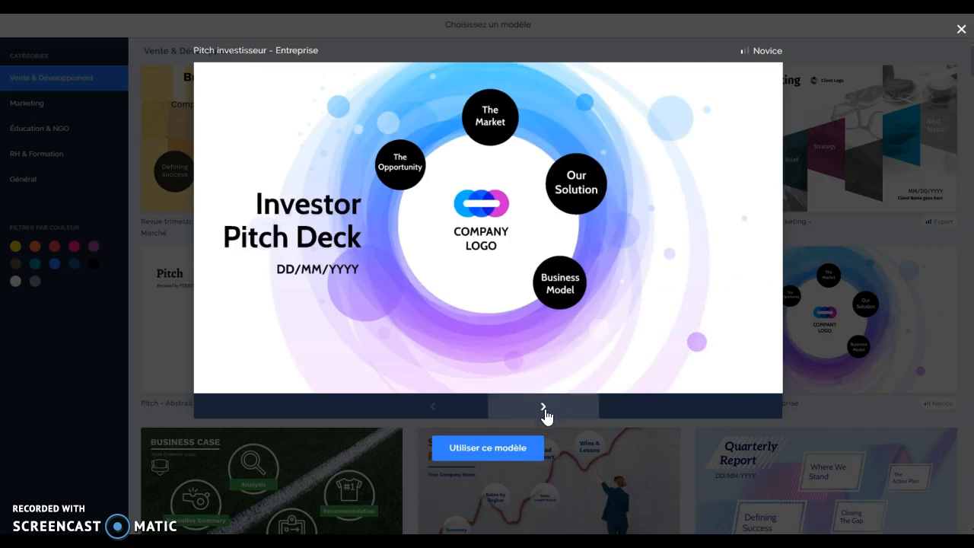
left_click(545, 408)
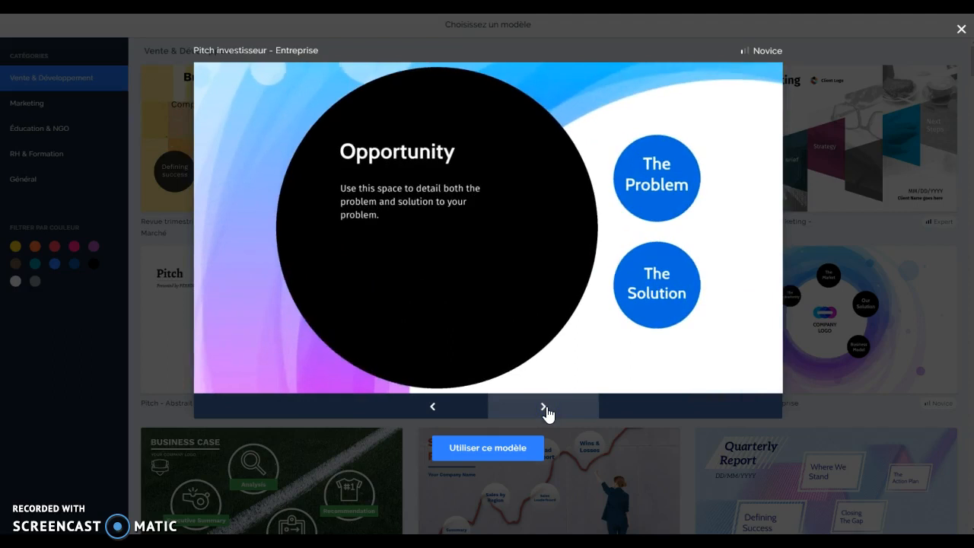
left_click(546, 411)
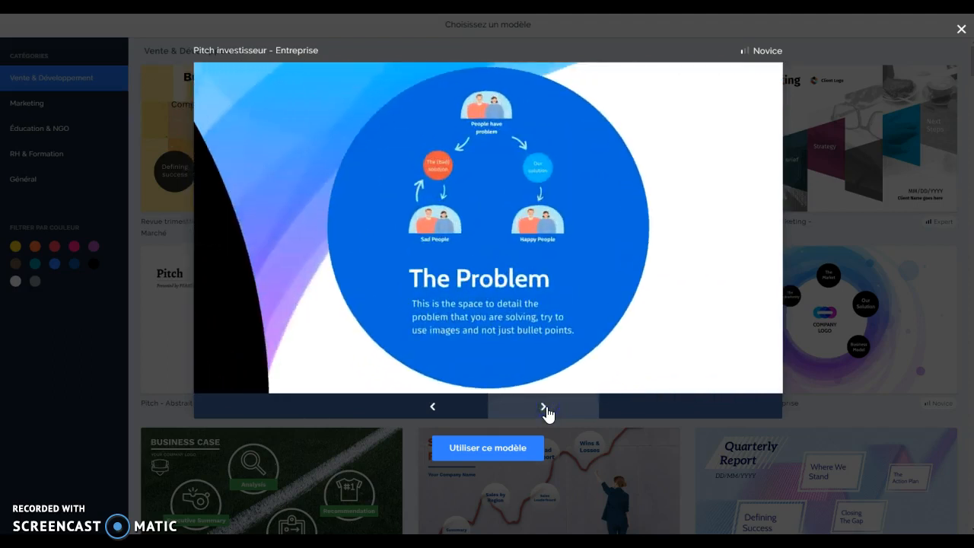
left_click(430, 407)
left_click(547, 410)
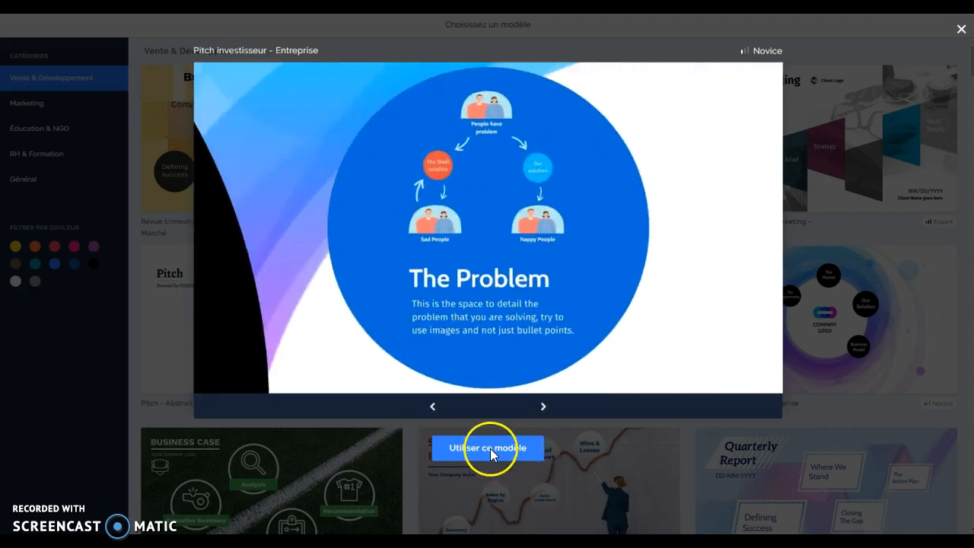
left_click(487, 451)
left_click(490, 148)
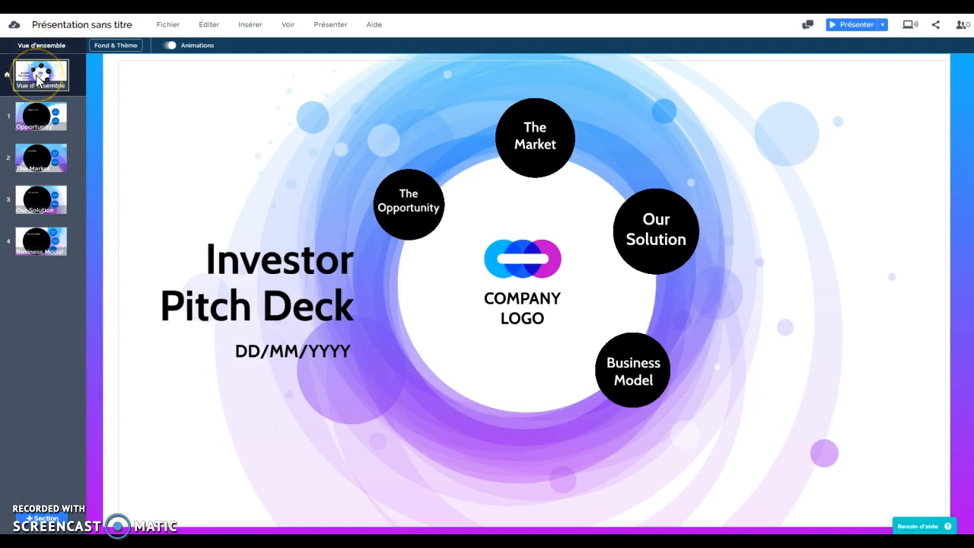
Open the Opportunity section to examine its subsections and return to the overview
left_click(39, 113)
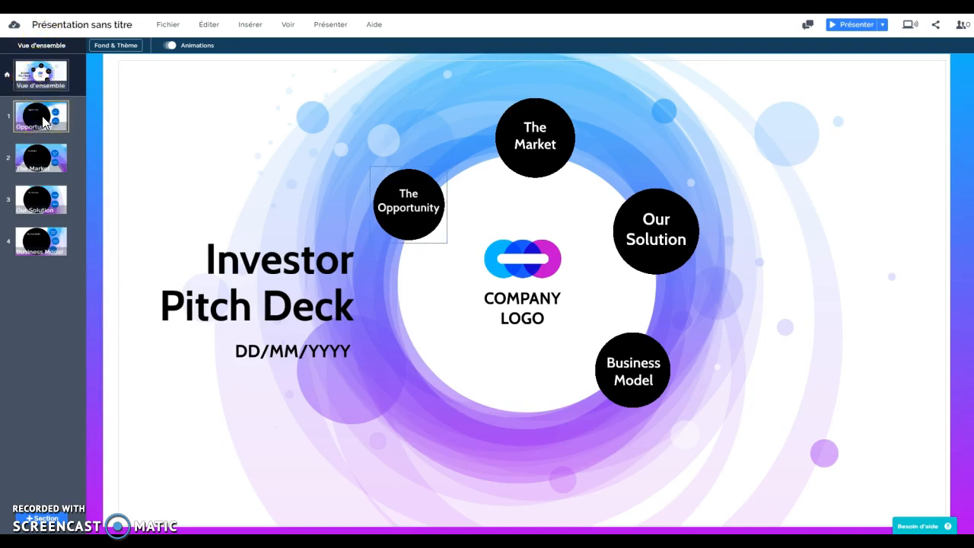
left_click(43, 120)
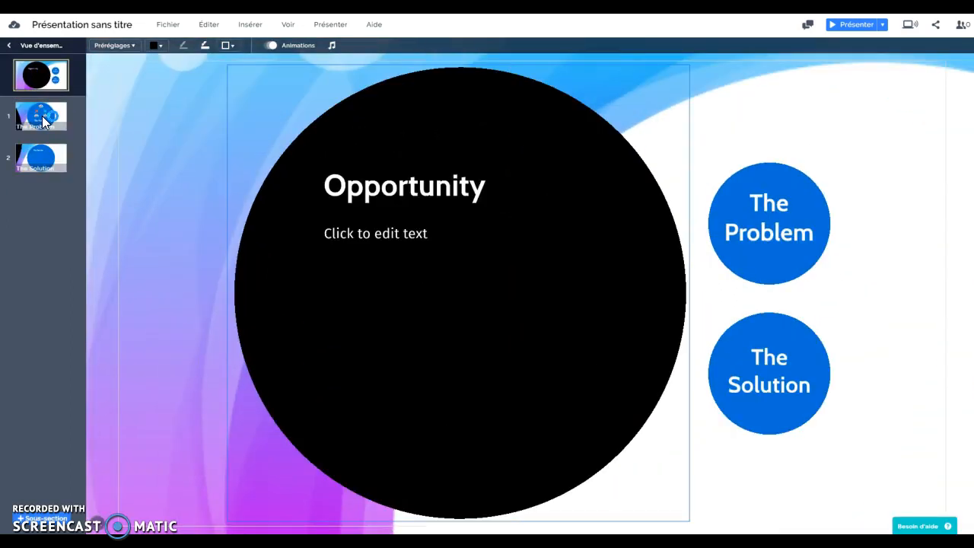
left_click(42, 45)
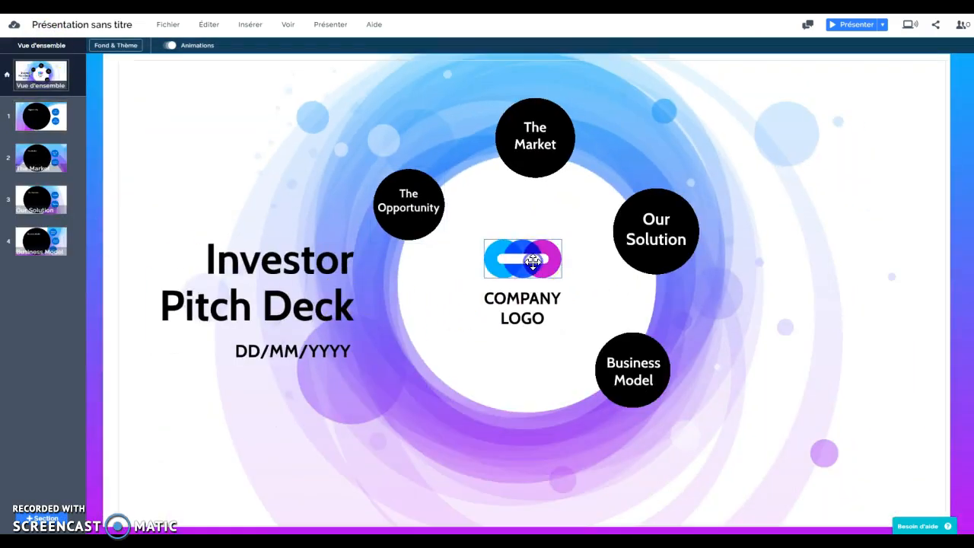
Delete the logo image and the "COMPANY LOGO" text from the centre of the overview
left_click(533, 262)
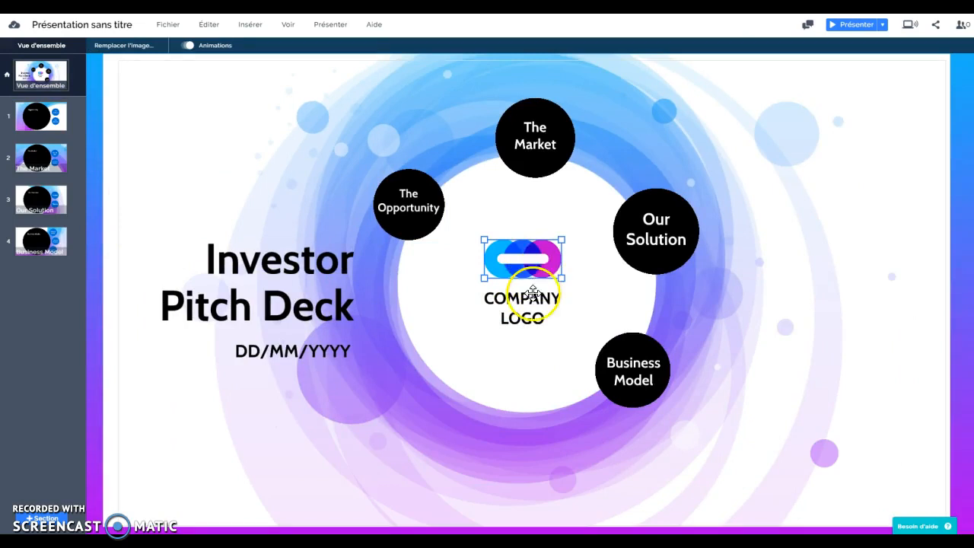
key("Delete")
left_click(533, 297)
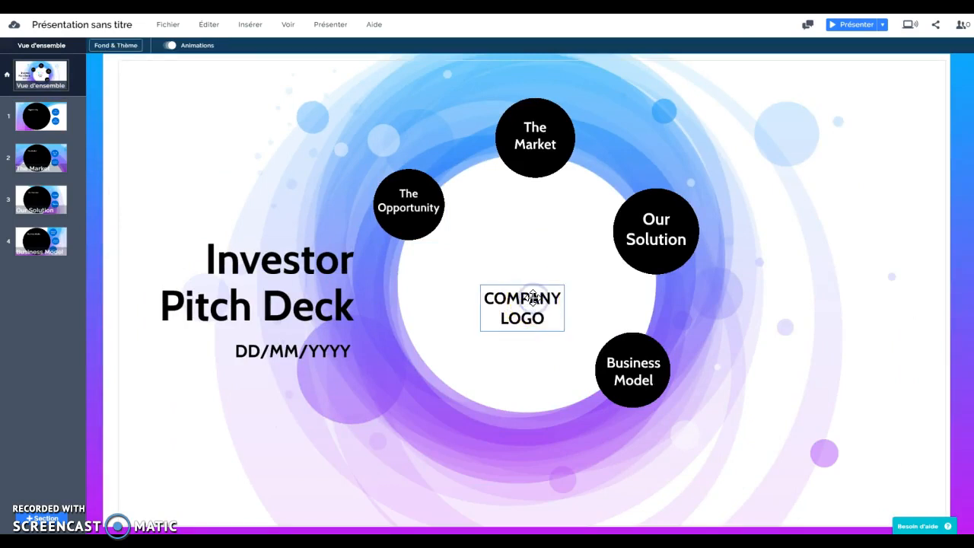
key("Delete")
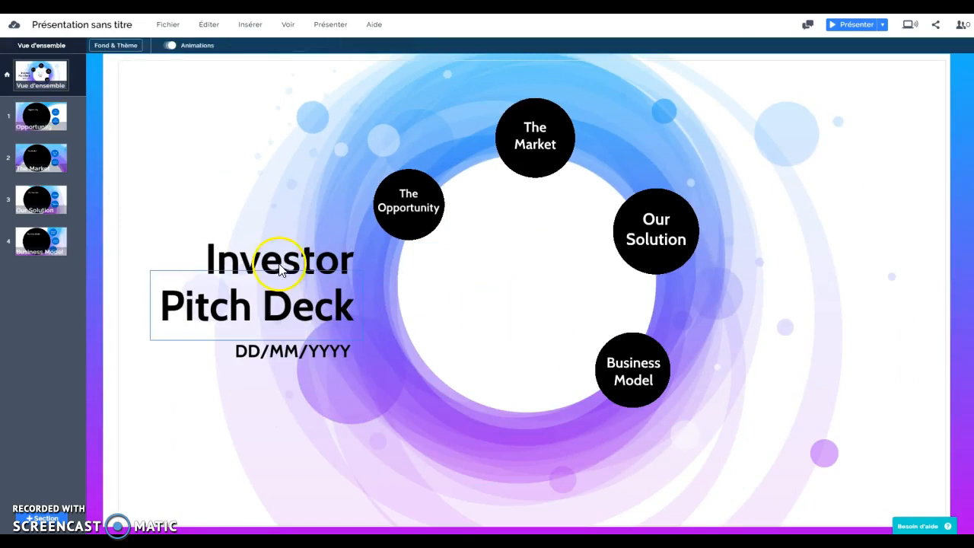
Move the "Investor" title into the white central circle and delete the "Pitch Deck" and date texts
left_click(530, 273)
left_click_drag(529, 272, 495, 276)
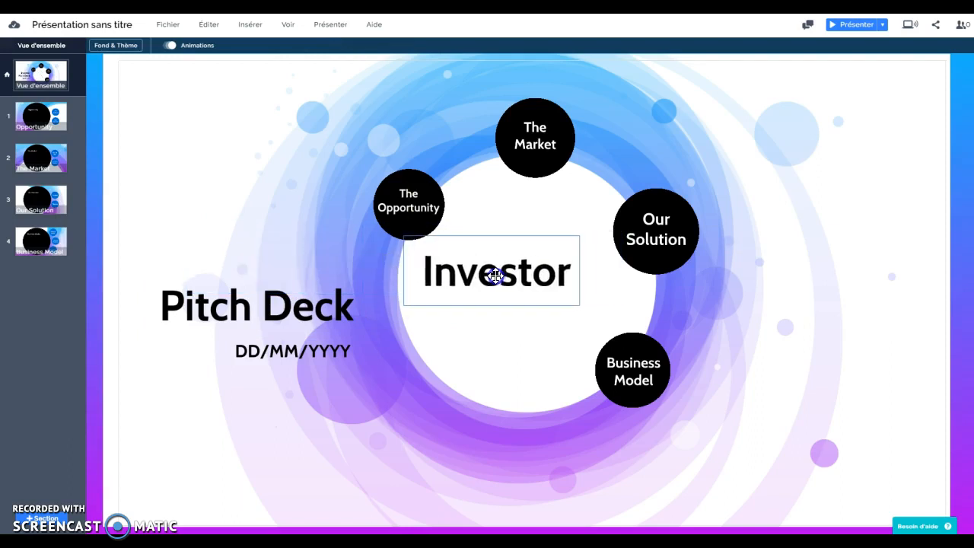
left_click(278, 316)
key("Delete")
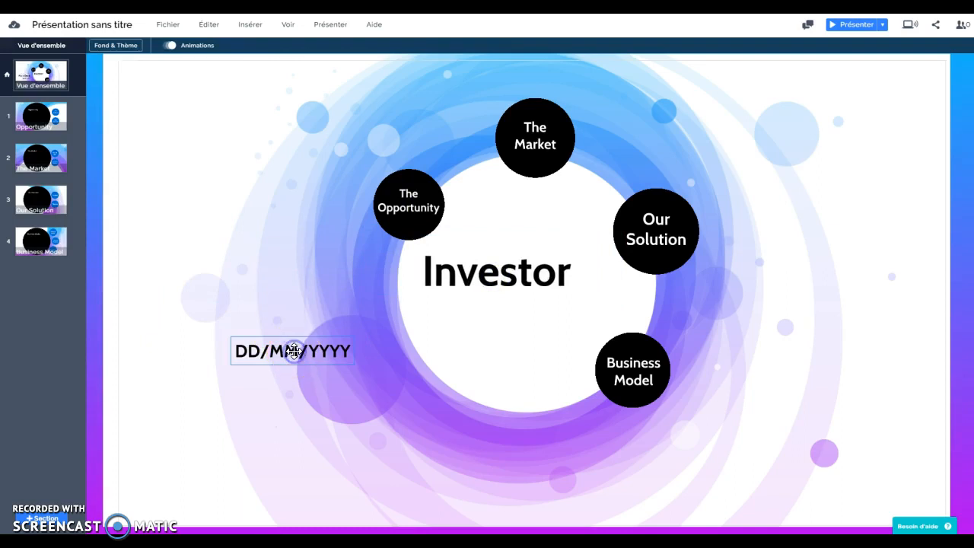
left_click(295, 357)
key("Delete")
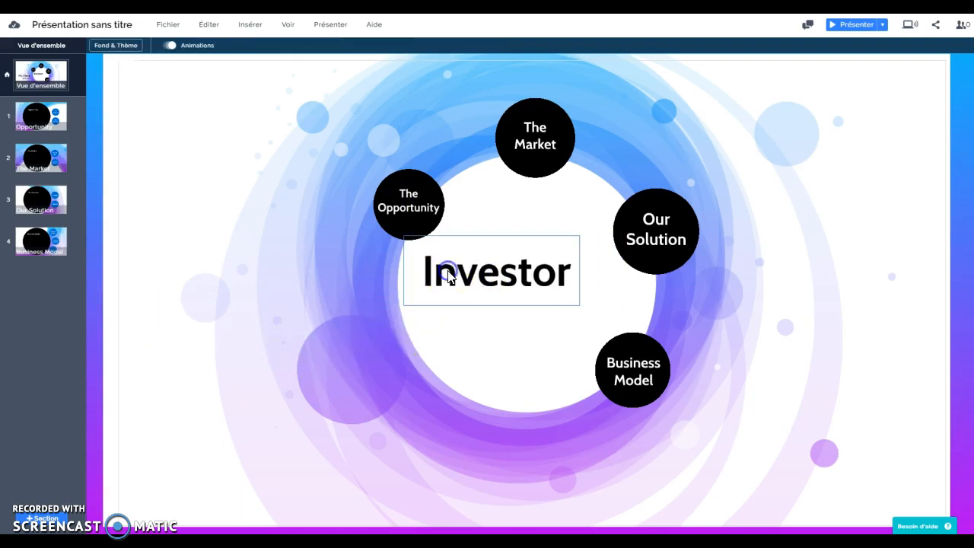
Replace the "Investor" title with "Digitalisation magasin" on two lines and shrink the text box slightly to fit the circle
left_click(434, 270)
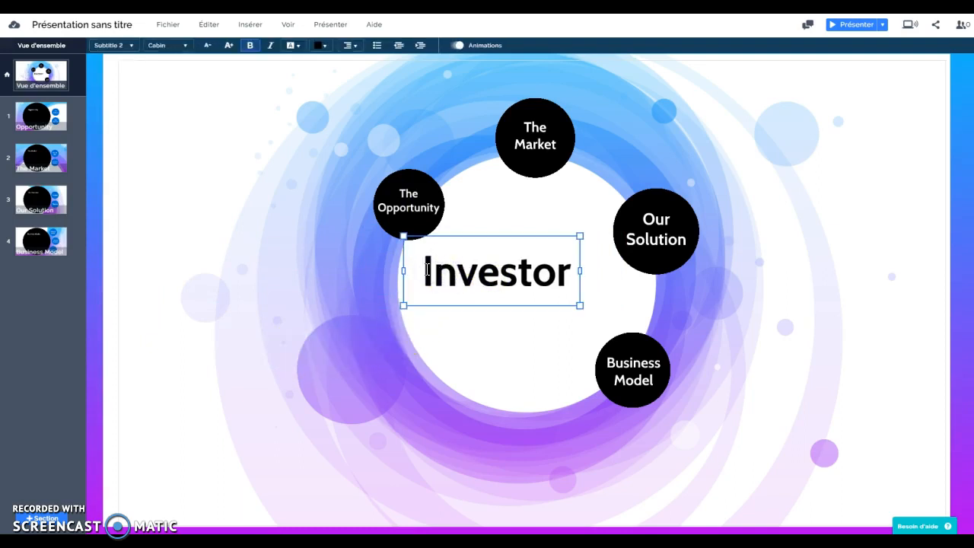
double_click(572, 264)
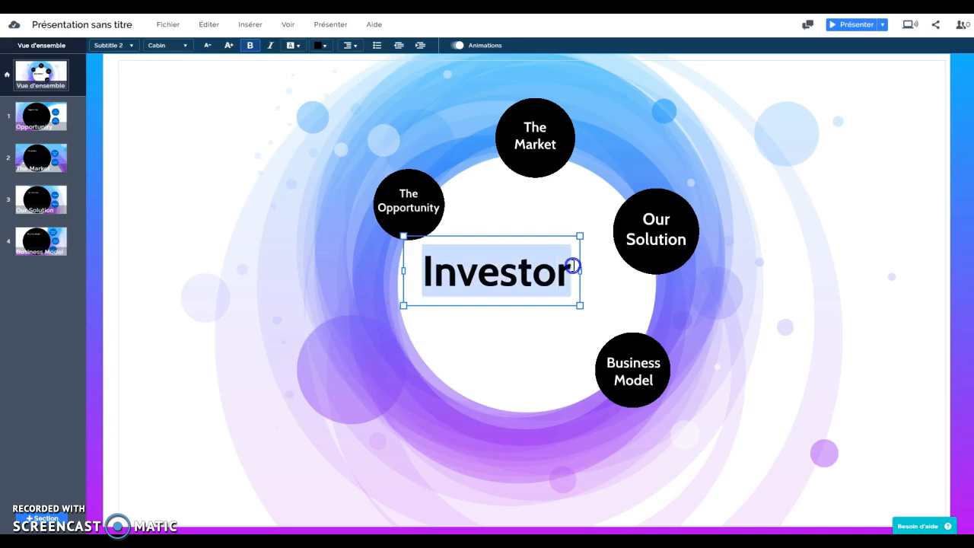
type("D")
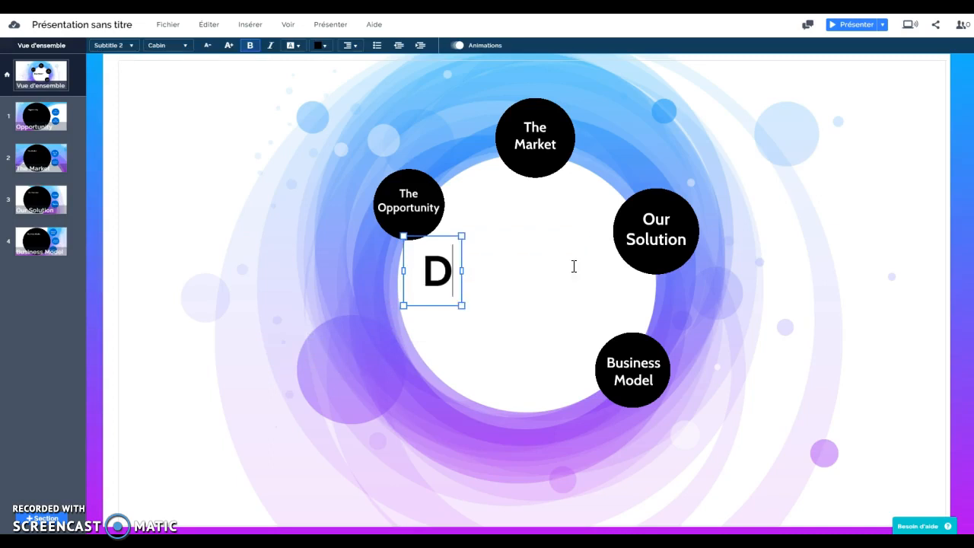
type("igitalis")
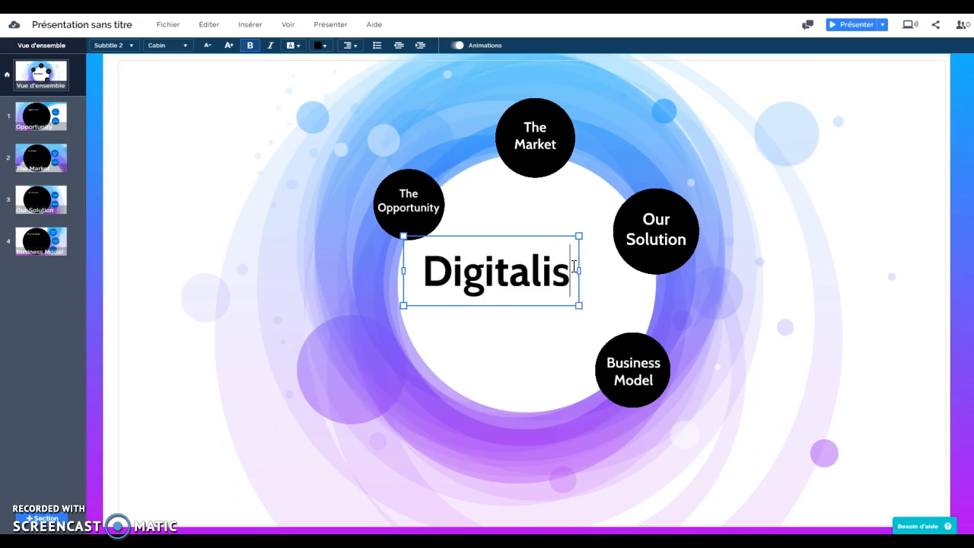
type("ation")
key("Return")
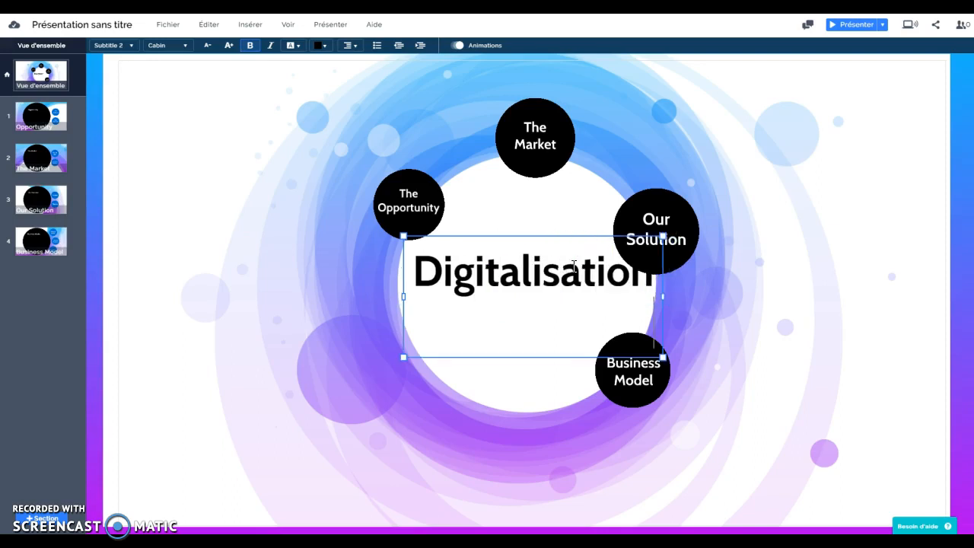
type("magasin")
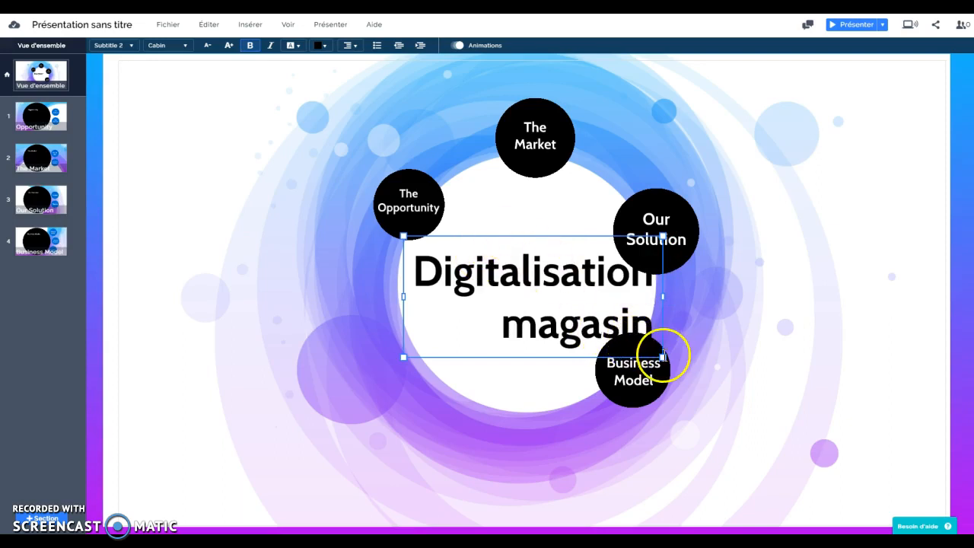
left_click_drag(662, 357, 637, 346)
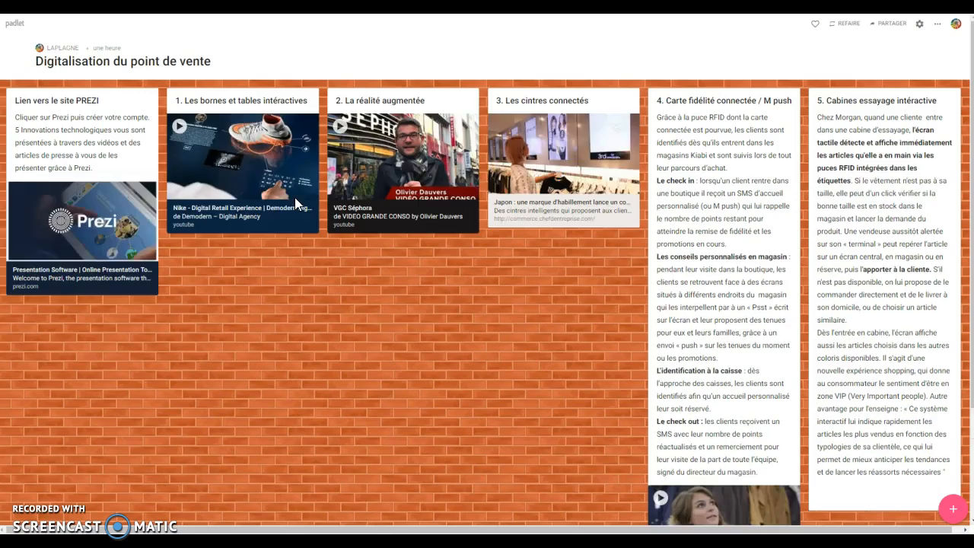
Switch to the Padlet board "Digitalisation du point de vente" and review the numbered store technology topics
mouse_move(195, 97)
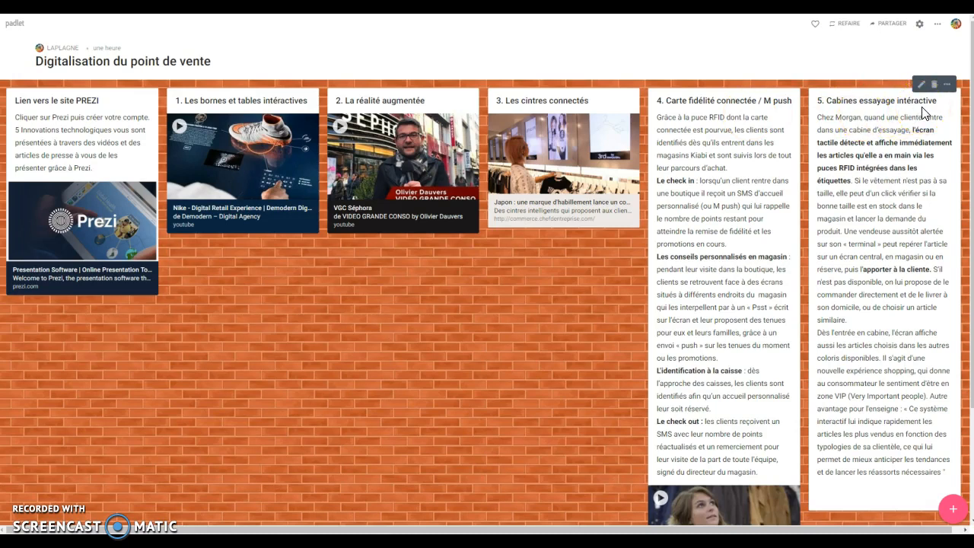
left_click(904, 129)
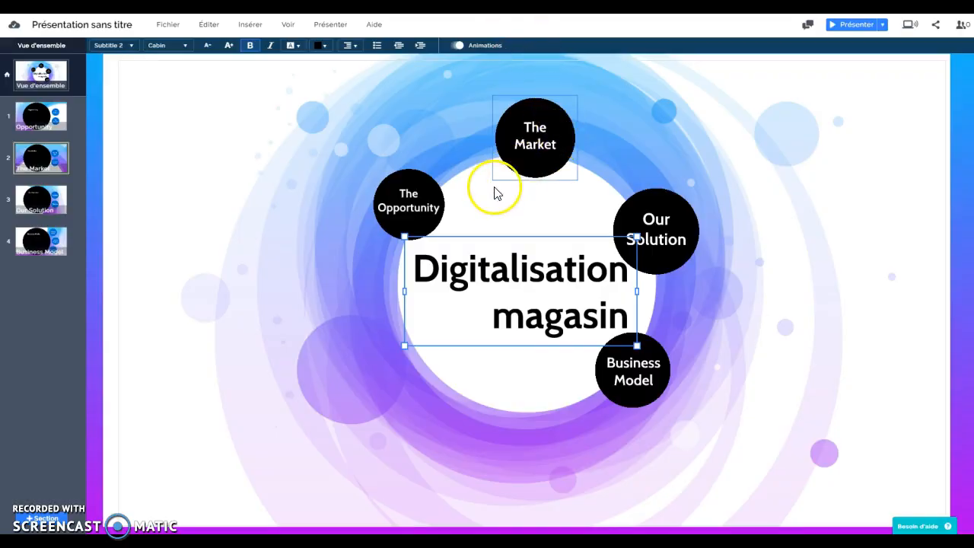
Return to the Prezi overview and select the Business Model topic circle
left_click(639, 399)
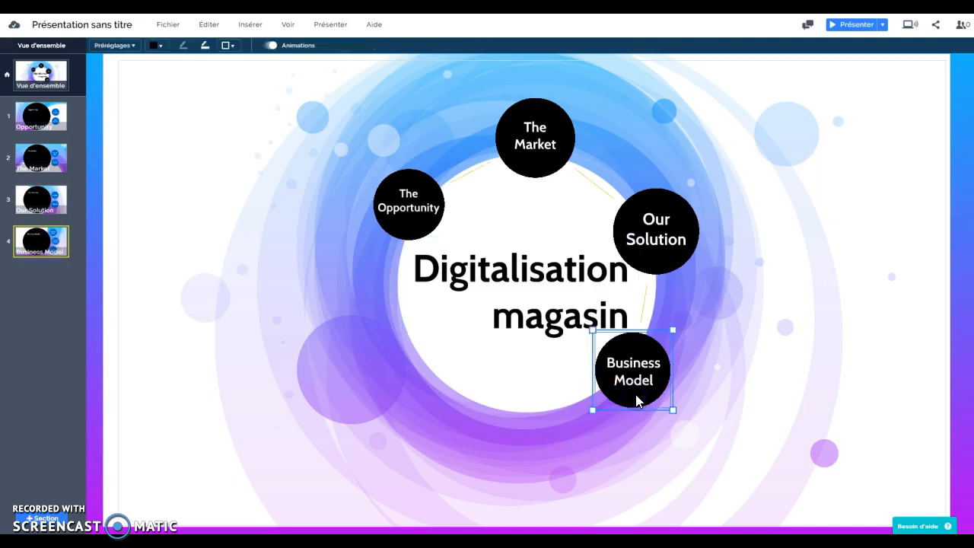